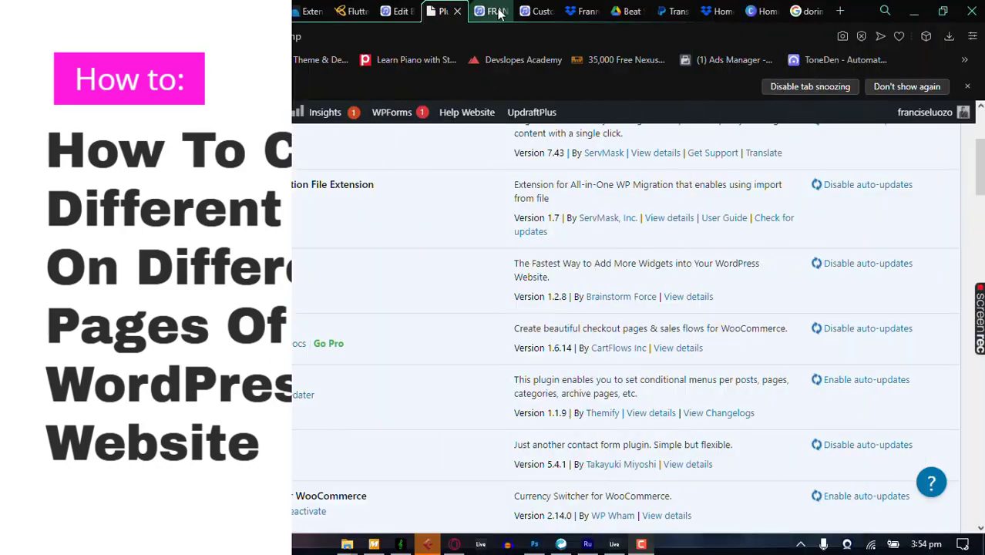
Step: Browse the live website's Beat Store, License, About, Contact and Blog destinations from its header navigation
left_click(490, 11)
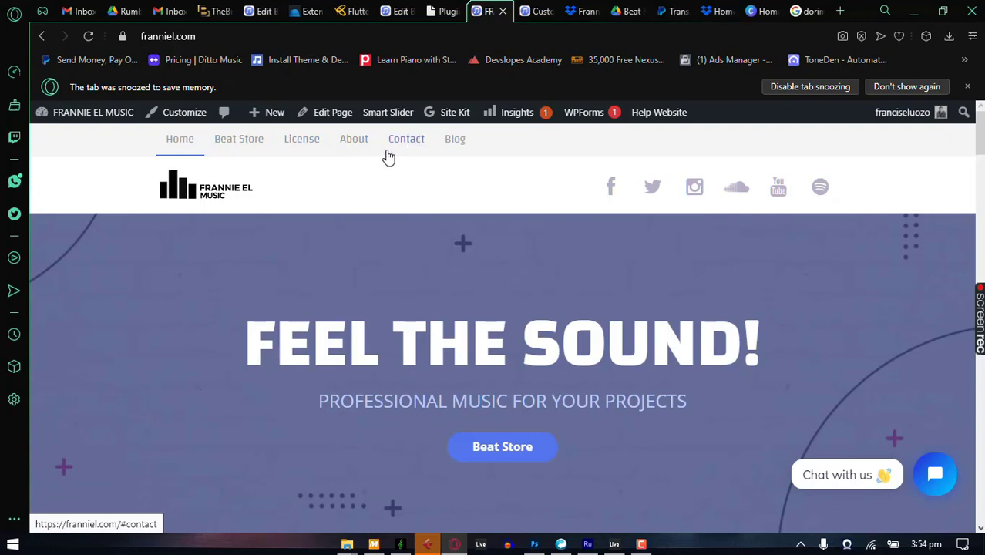
left_click(244, 146)
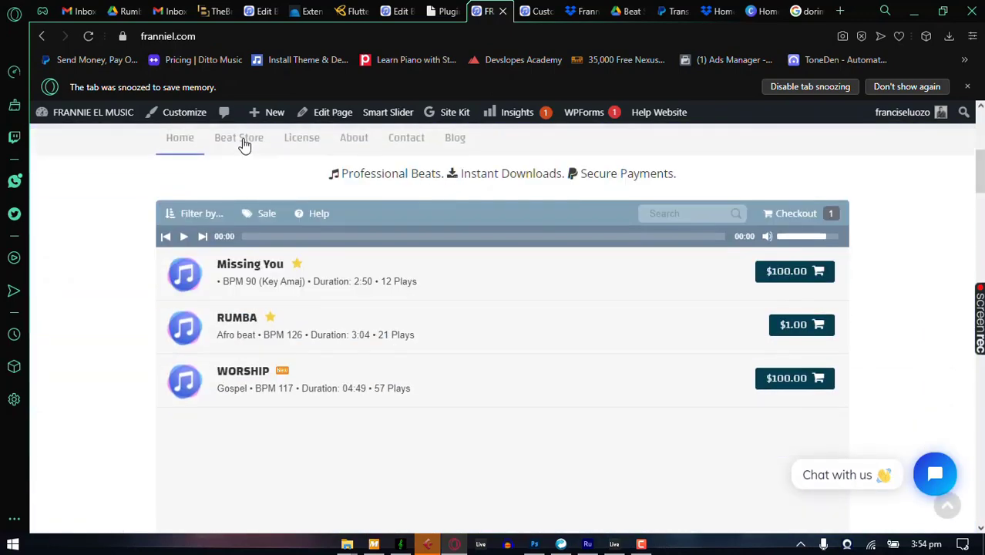
left_click(308, 142)
left_click(353, 139)
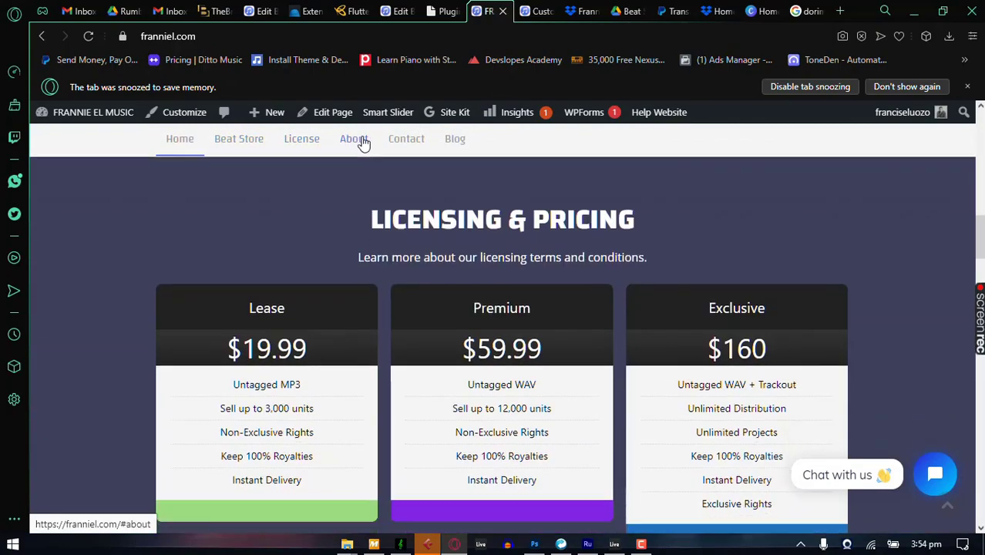
left_click(397, 144)
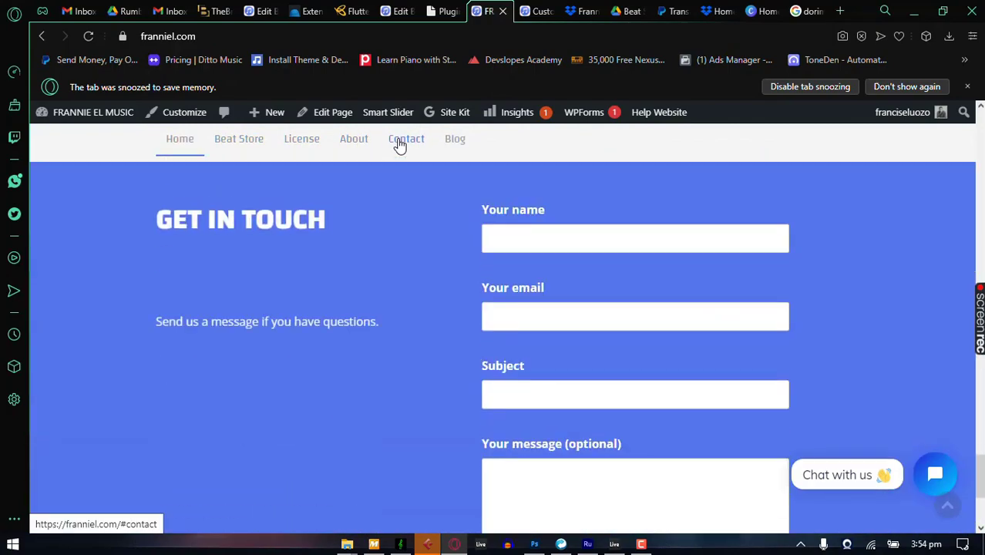
left_click(461, 142)
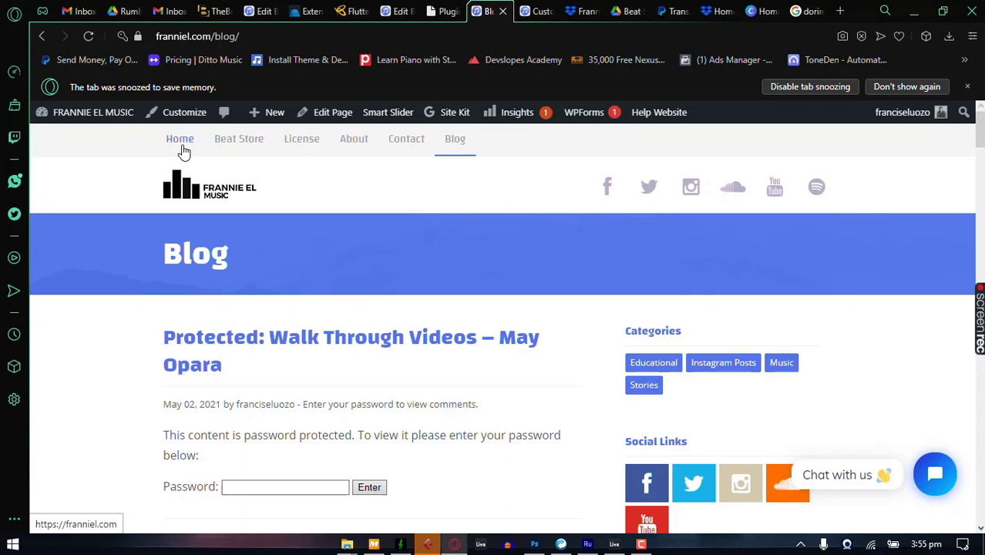
Step: Look over the installed WordPress plugins, including Conditional Menus
left_click(447, 11)
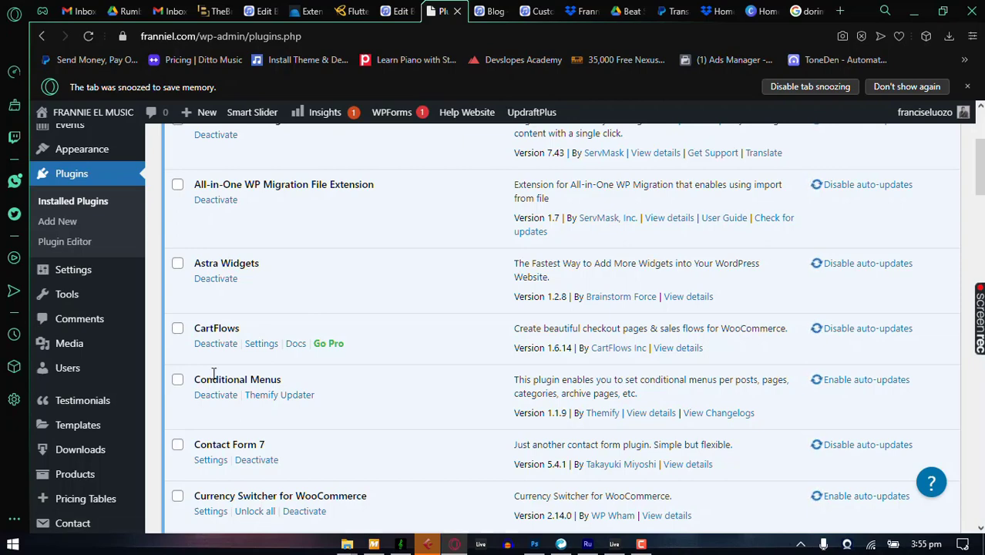
scroll(243, 312, "up", 3)
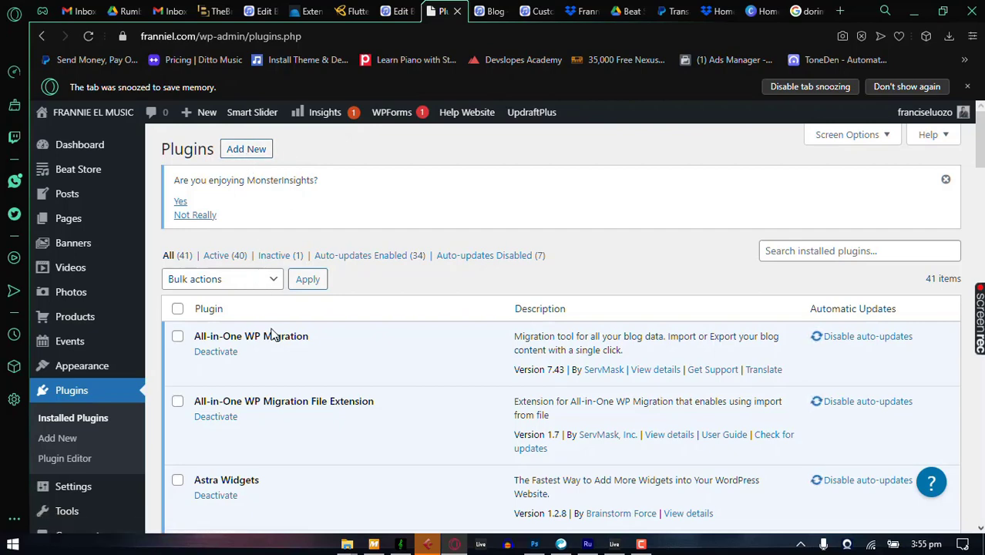
scroll(271, 333, "down", 2)
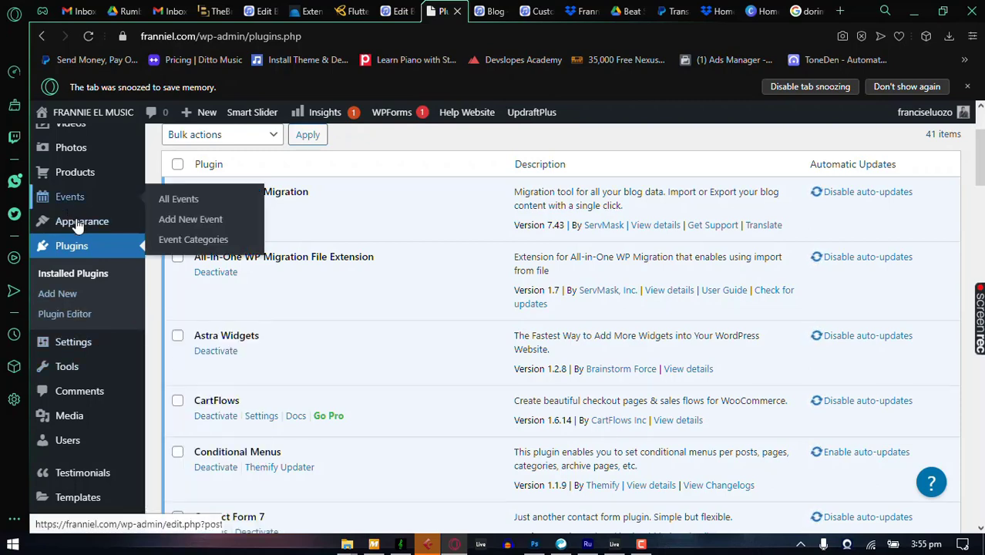
Step: Open the WordPress Menus editor and check which existing menus can be selected for editing
mouse_move(81, 227)
left_click(194, 287)
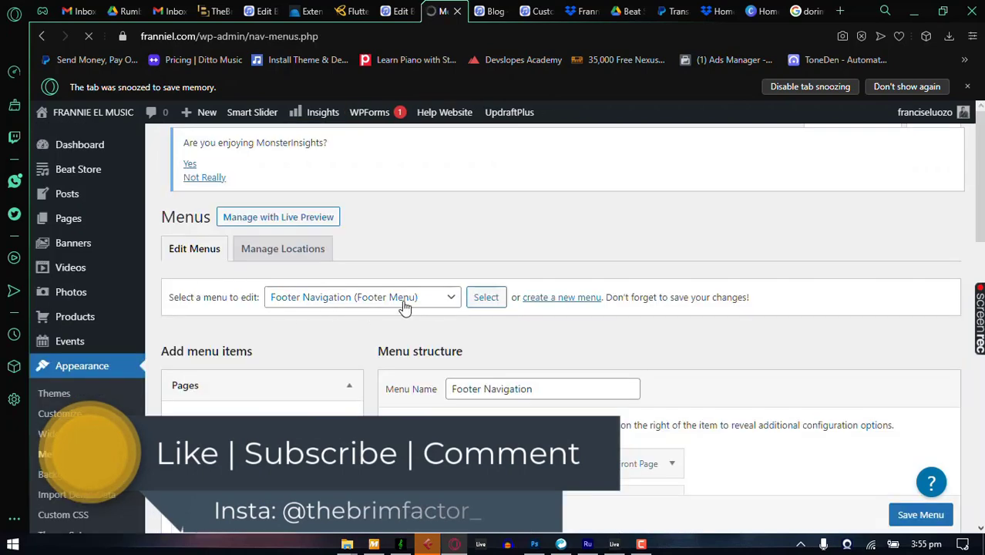
scroll(516, 310, "down", 2)
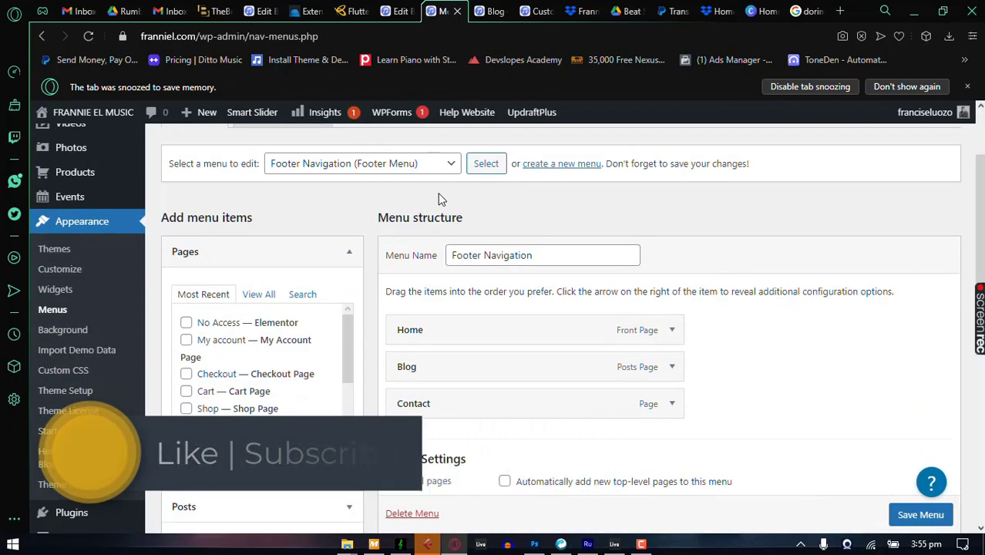
left_click(433, 163)
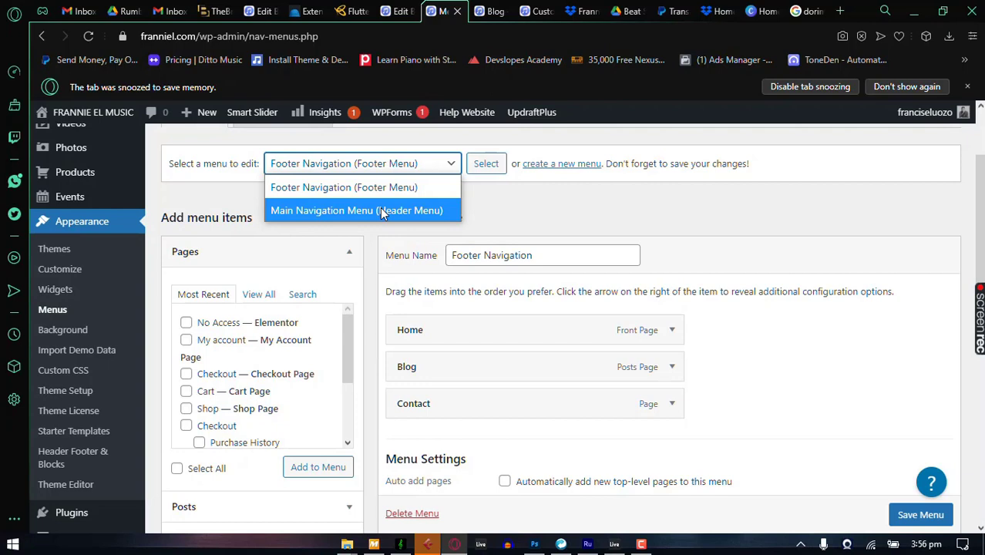
left_click(475, 176)
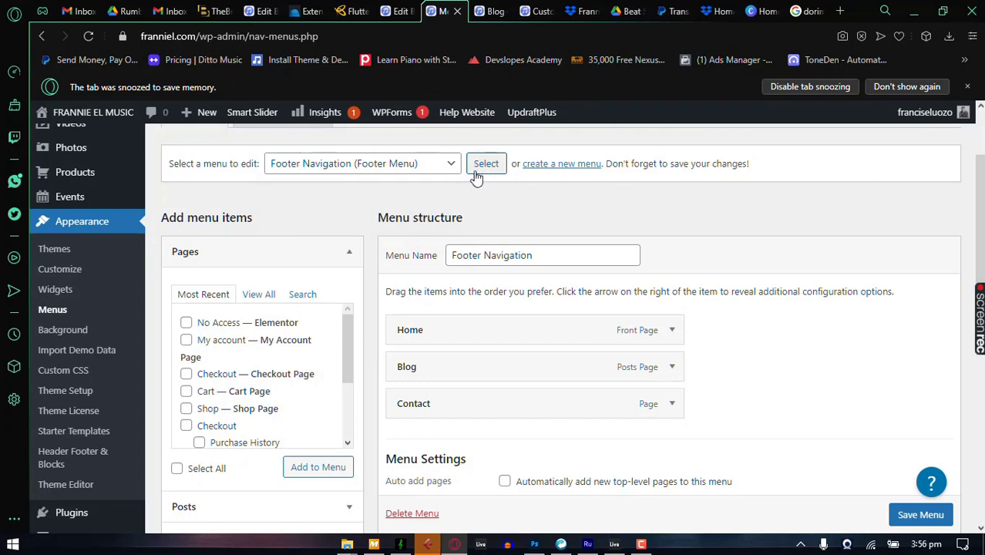
Step: Create a new menu named Blog Menu without assigning a display location
left_click(556, 170)
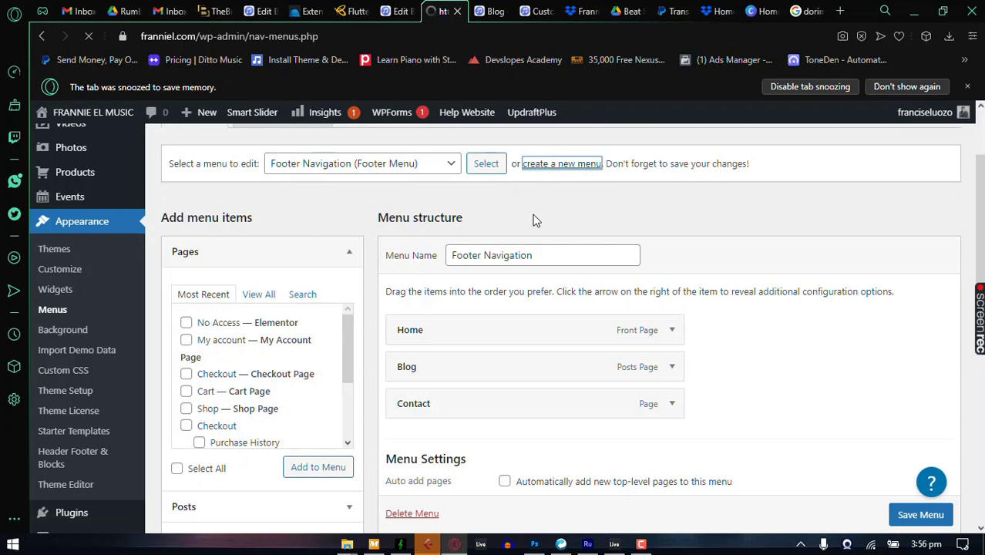
left_click(475, 389)
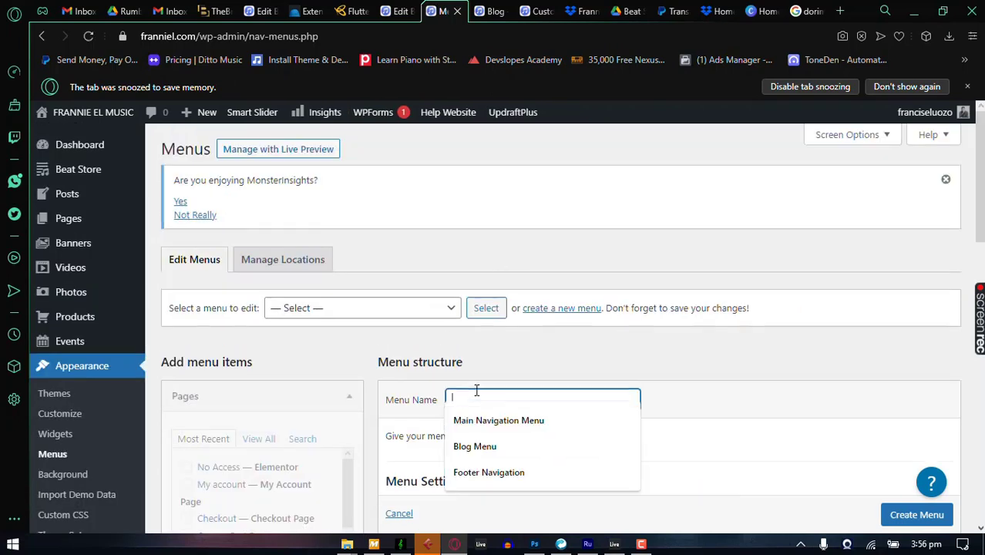
left_click(483, 451)
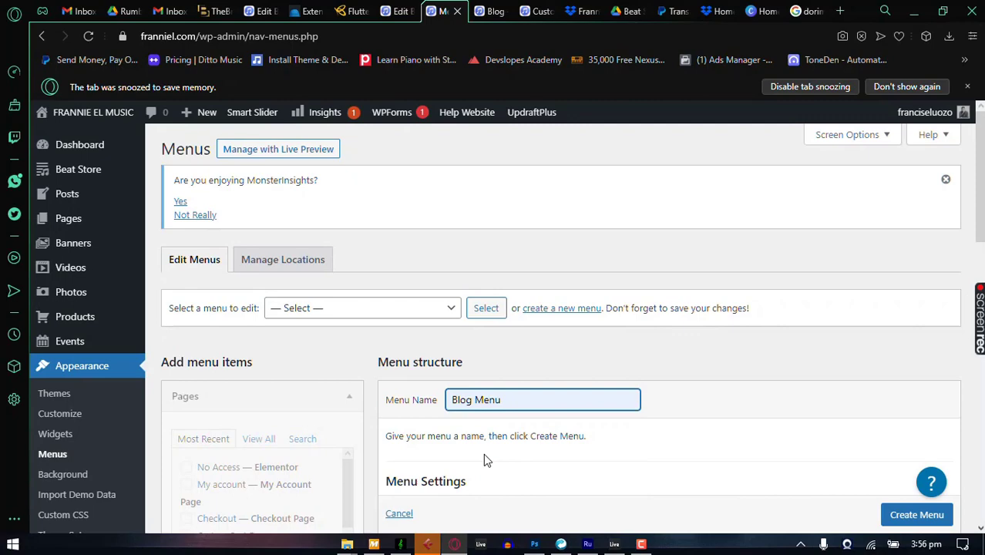
scroll(550, 368, "down", 2)
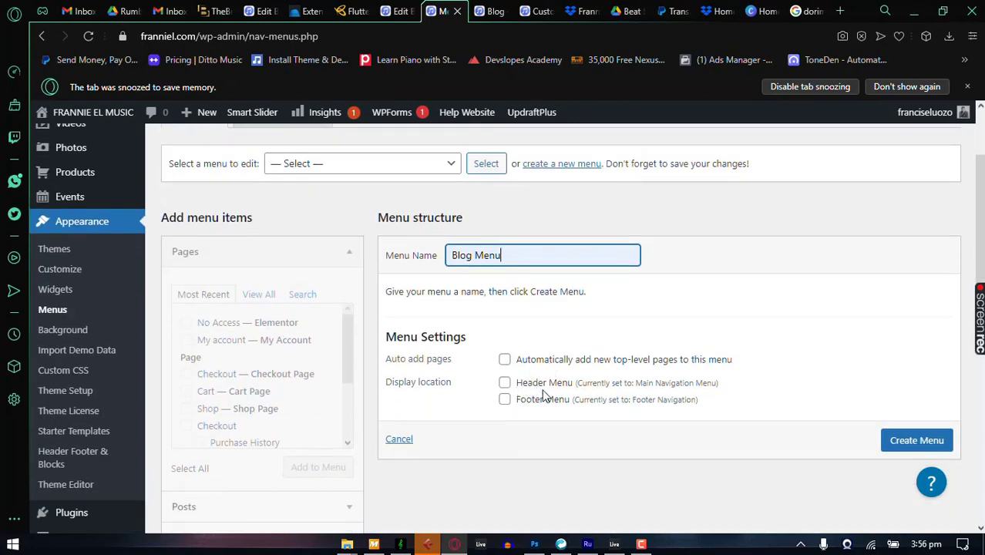
left_click(912, 445)
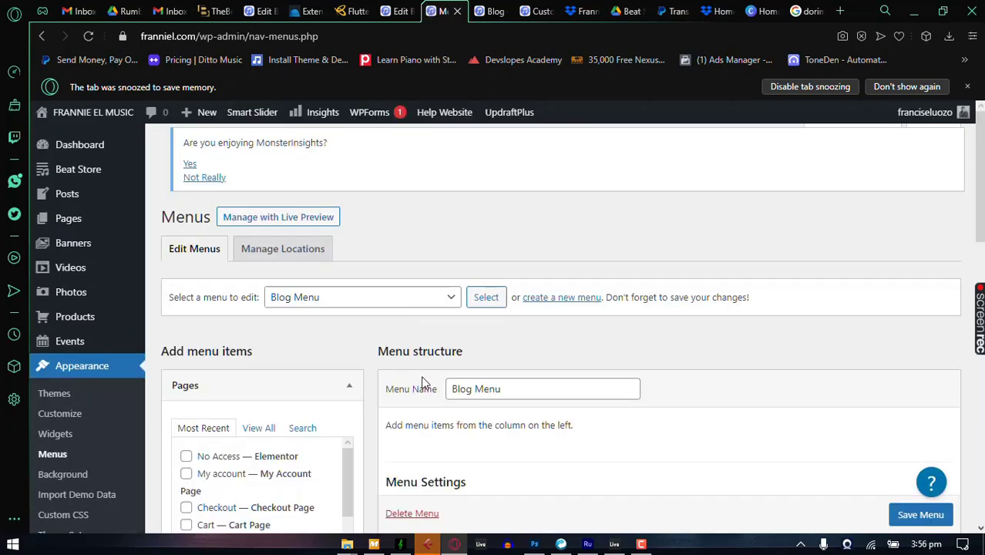
Step: Add the Welcome front page and the Blog posts page to Blog Menu
scroll(421, 383, "down", 1)
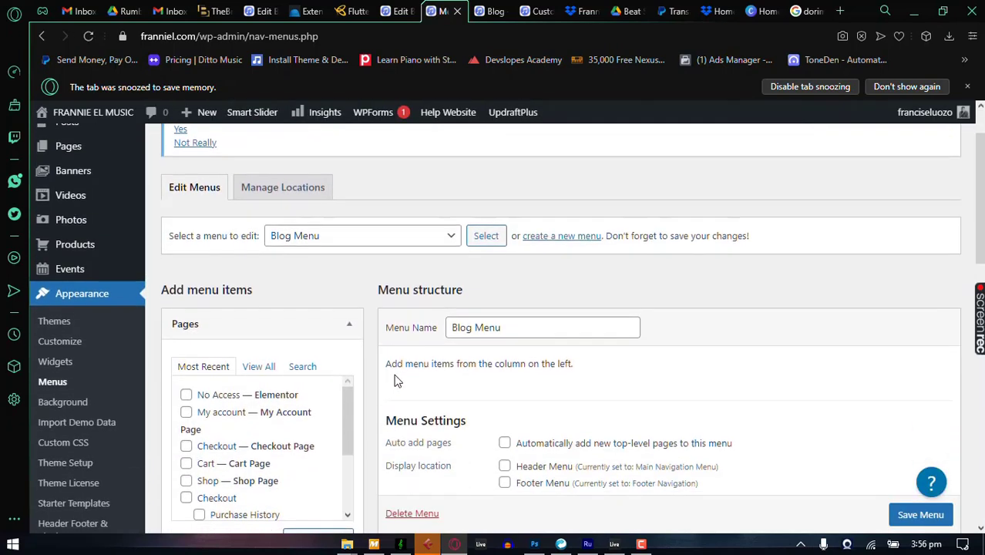
left_click(260, 367)
scroll(324, 403, "down", 2)
scroll(331, 409, "up", 1)
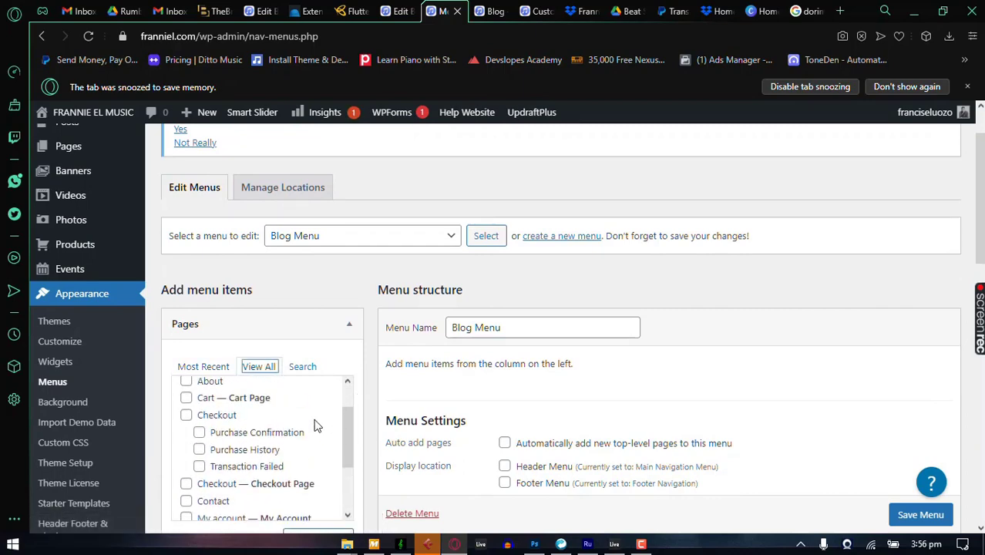
scroll(316, 427, "up", 1)
scroll(376, 343, "down", 3)
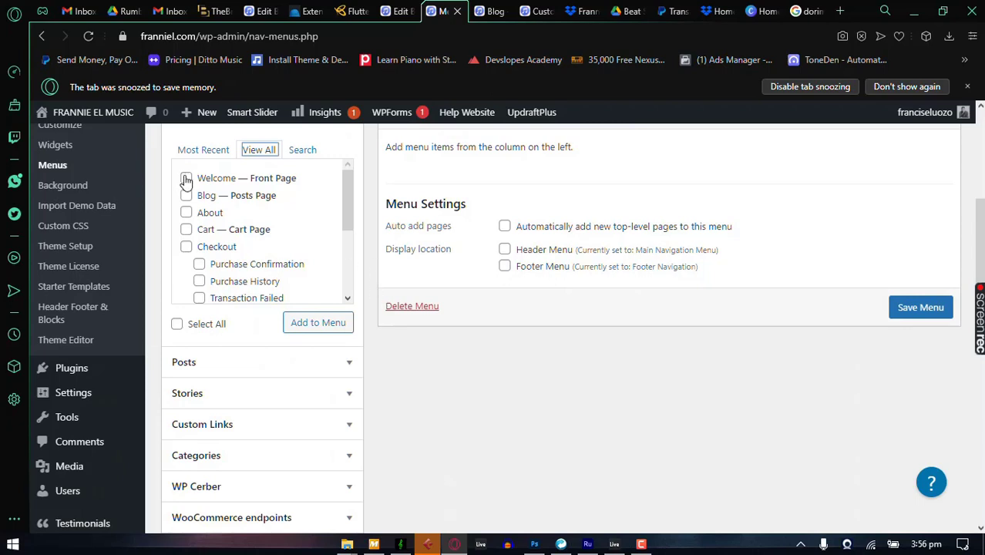
left_click(185, 179)
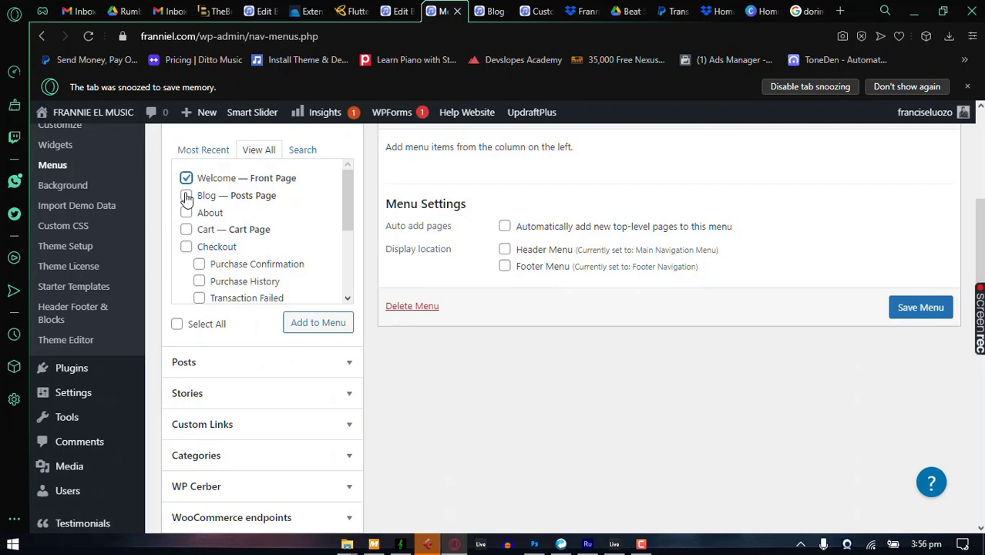
left_click(185, 196)
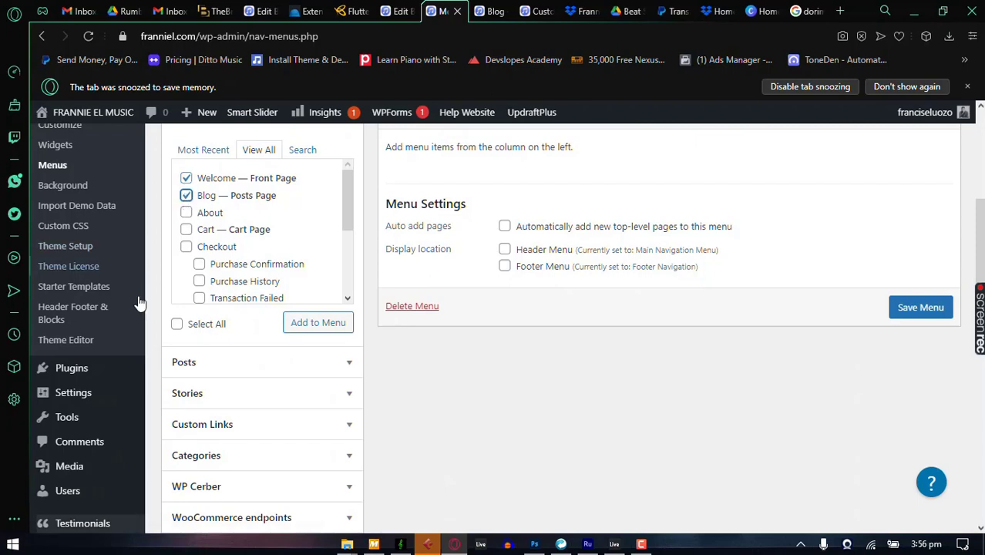
left_click(301, 327)
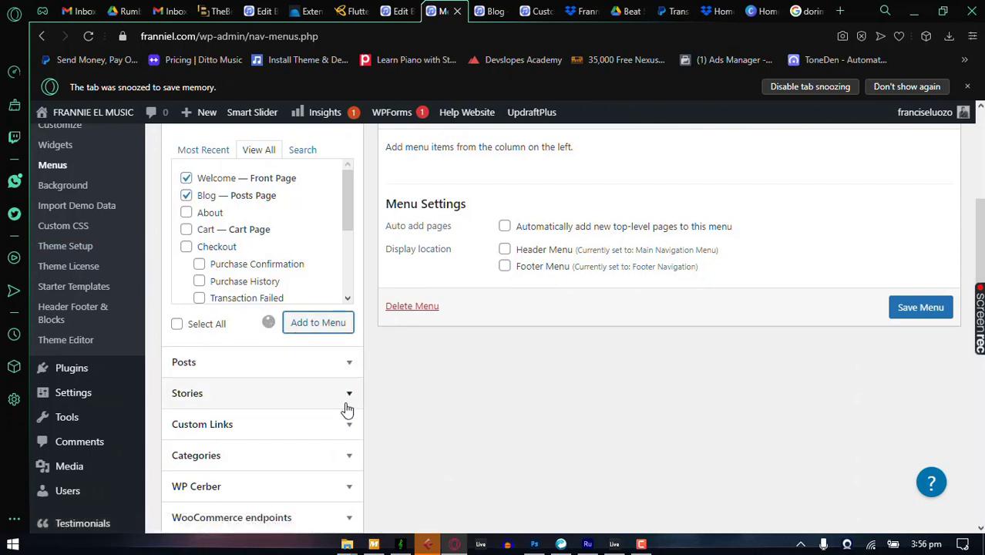
Step: Change the Welcome menu item's navigation label to Home
scroll(501, 364, "up", 2)
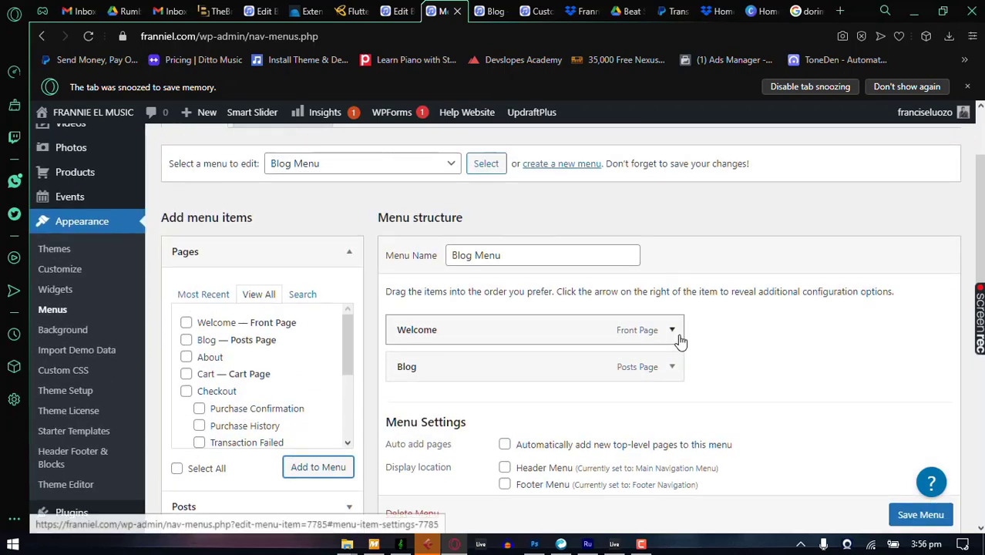
left_click(673, 331)
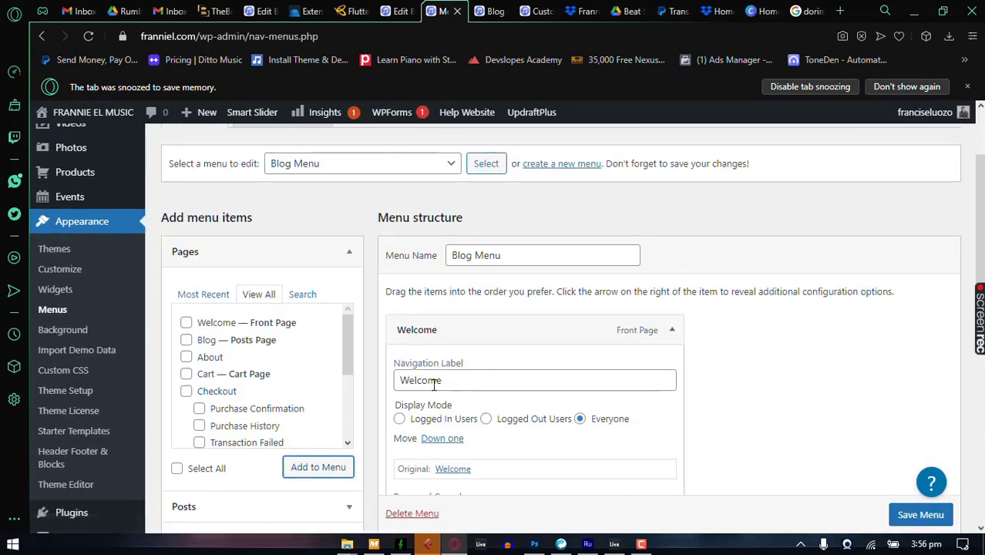
double_click(422, 380)
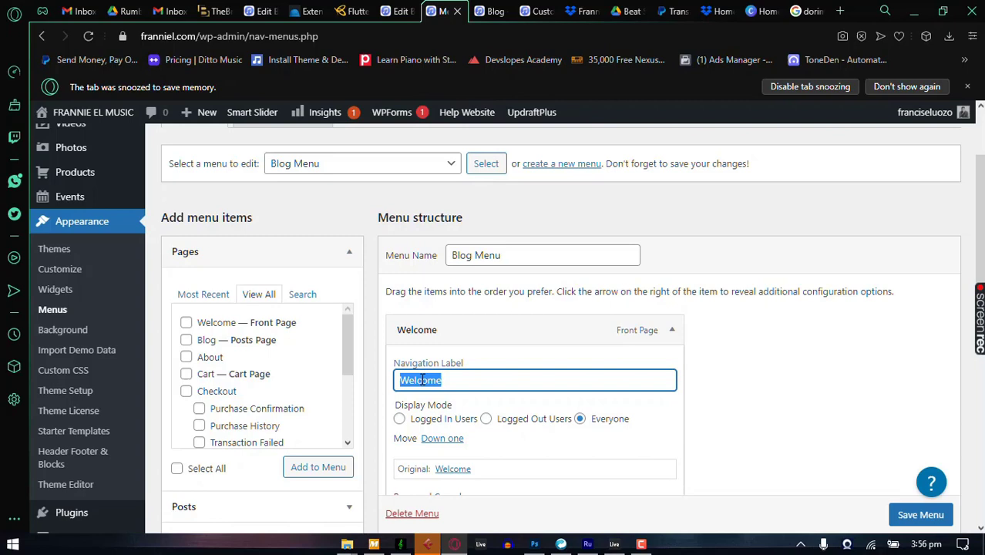
type("Hm")
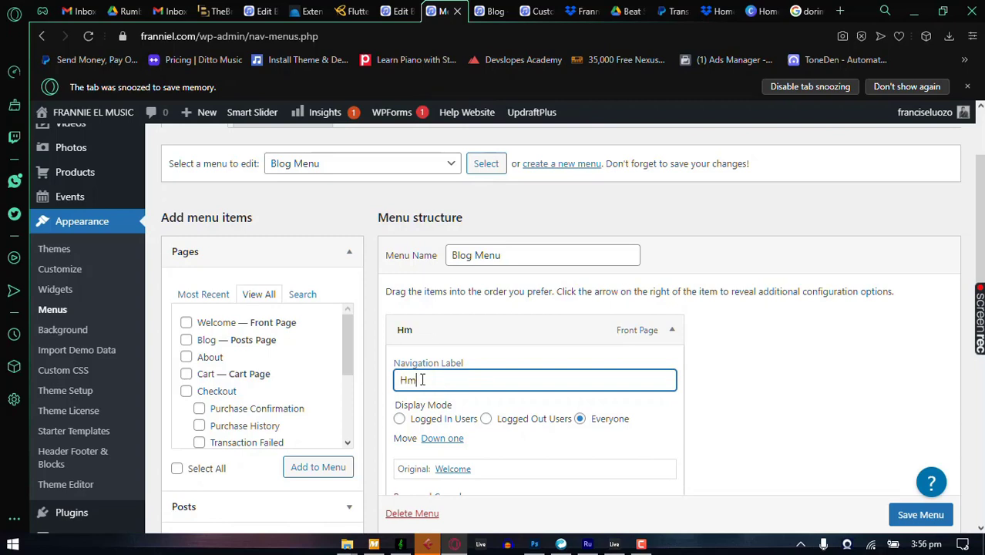
type("ome")
left_click(686, 402)
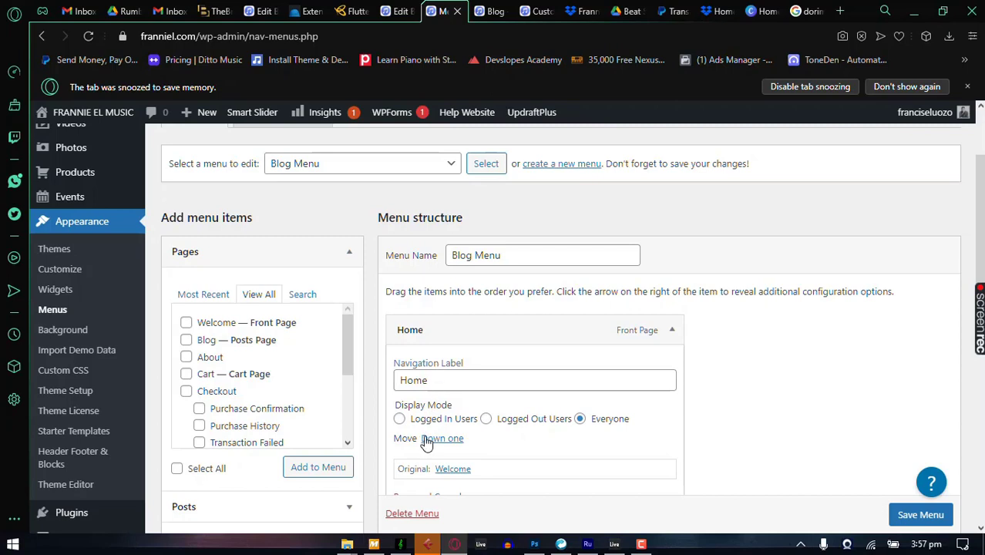
Step: Try labelling the front page item Login and displaying it only to Logged Out Users
double_click(420, 373)
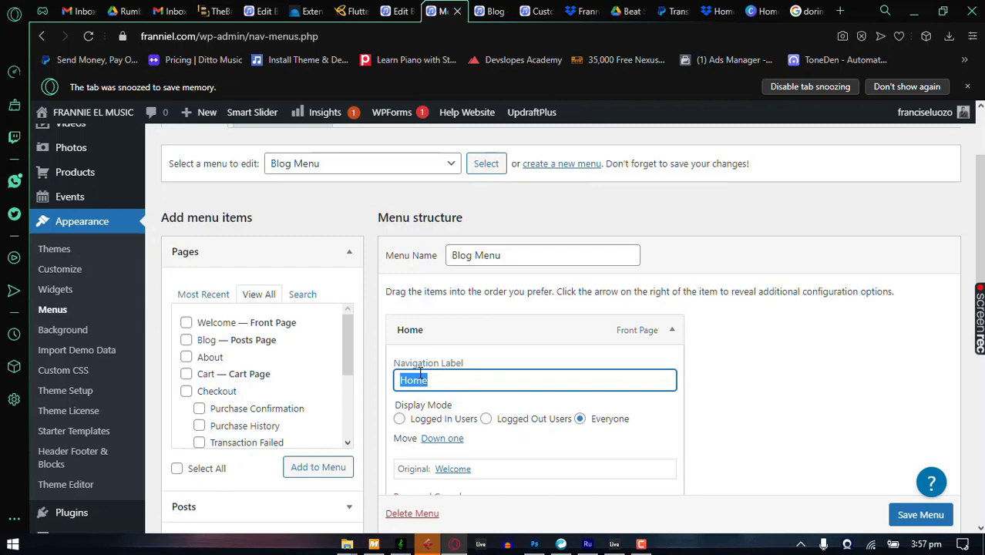
type("Login")
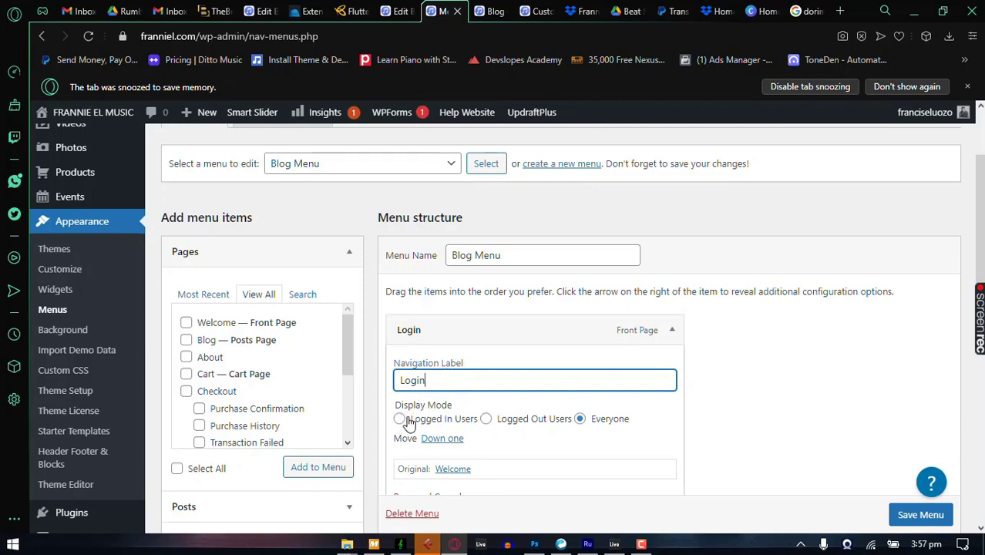
left_click(486, 420)
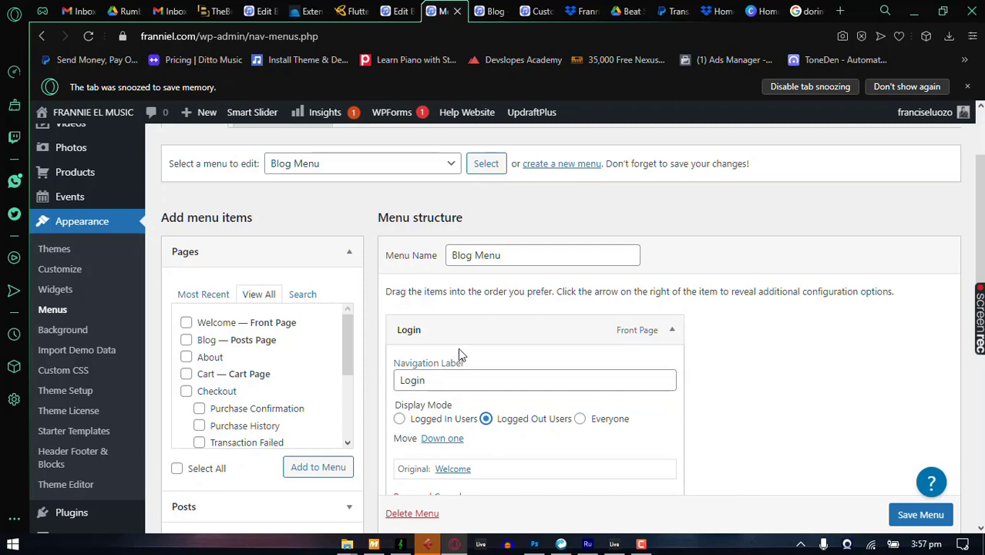
Step: Change the front page item's label to Logout and set its display mode to Logged In Users
left_click(447, 383)
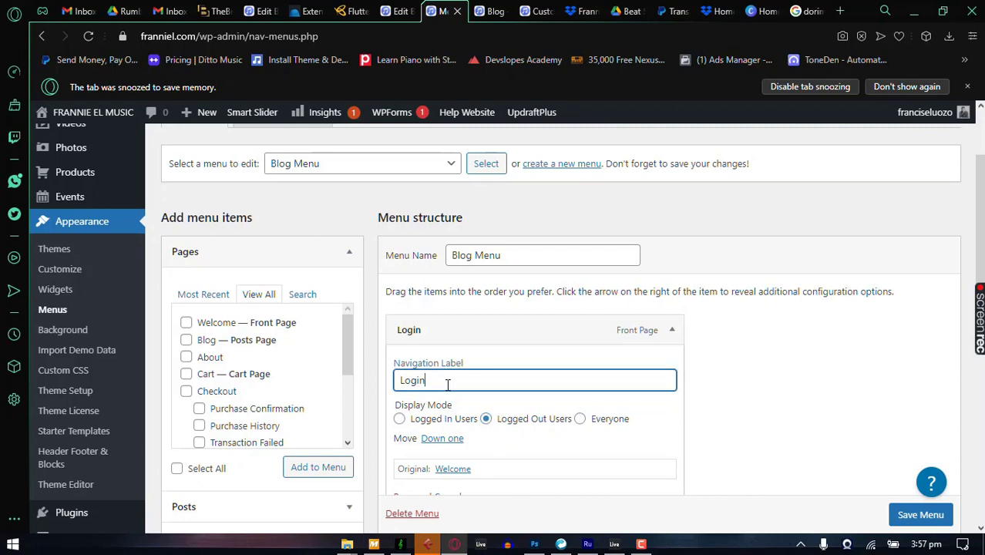
type("out")
left_click(400, 419)
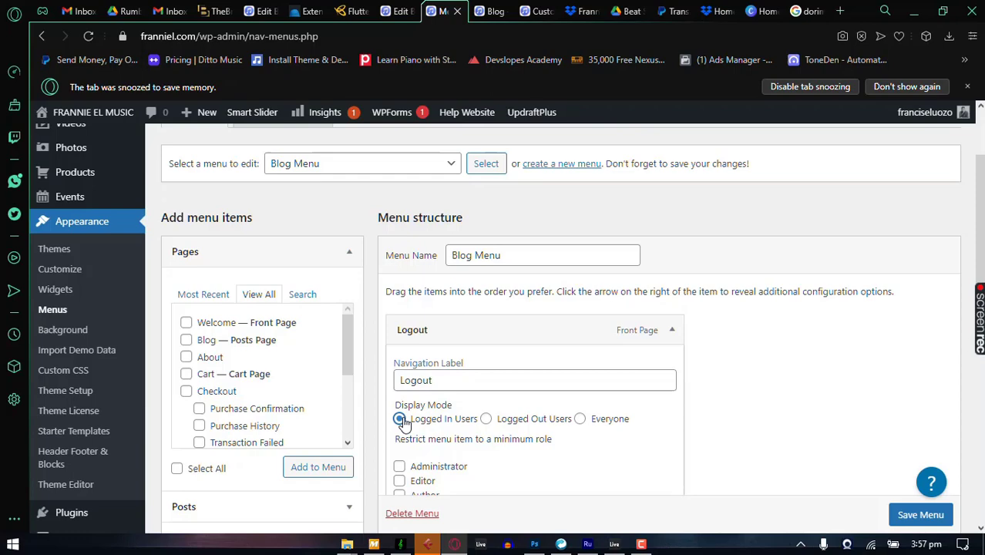
Step: Review the minimum role restrictions for the front page item, and set its display mode back to Everyone
scroll(400, 420, "down", 2)
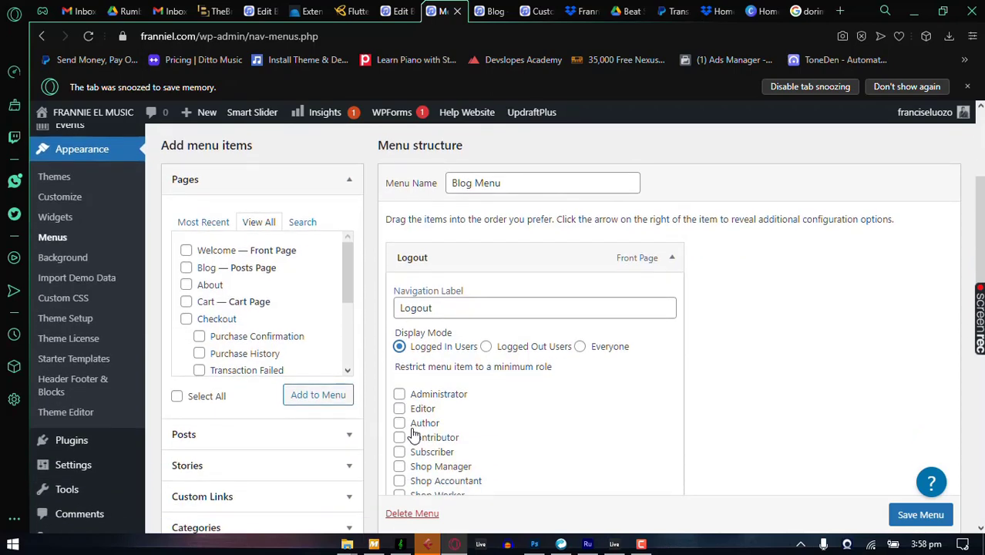
scroll(416, 412, "down", 2)
scroll(470, 351, "up", 2)
left_click(580, 346)
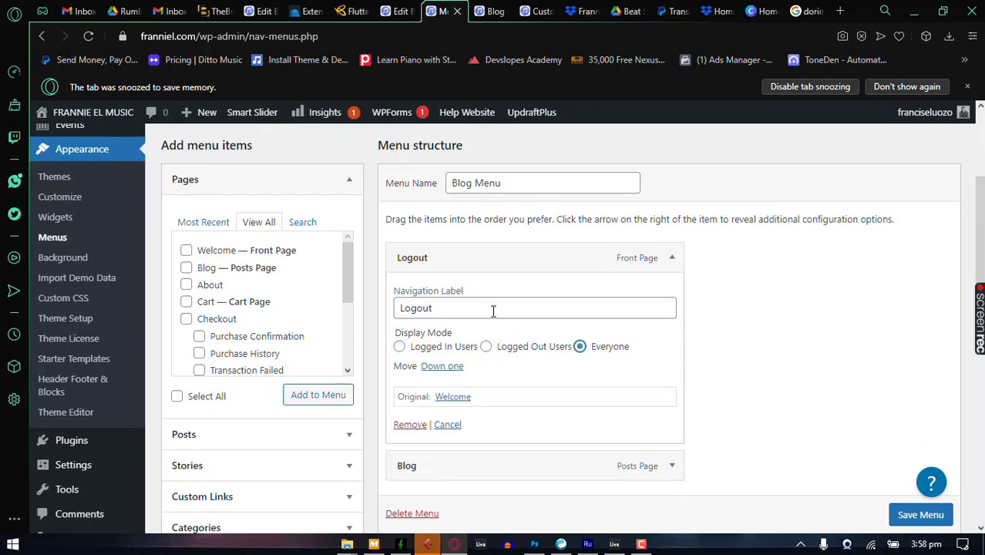
Step: Change the front page item's navigation label back to Home and save the Blog Menu
double_click(493, 310)
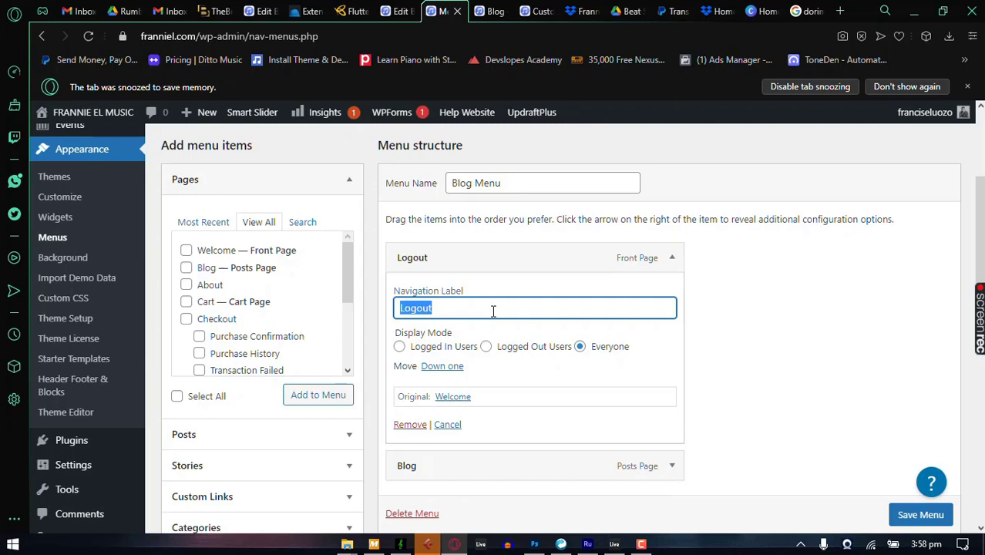
type("Home")
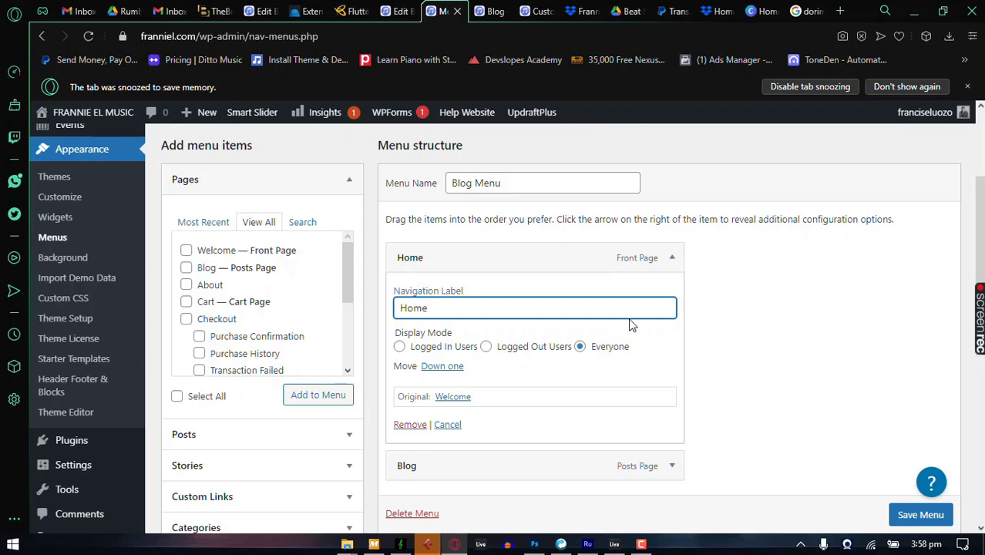
left_click(672, 259)
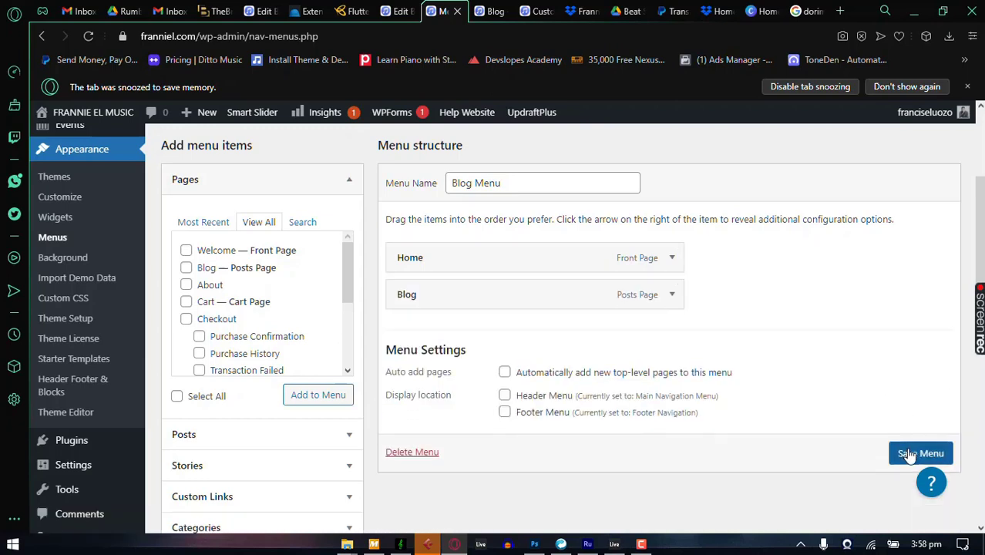
left_click(910, 455)
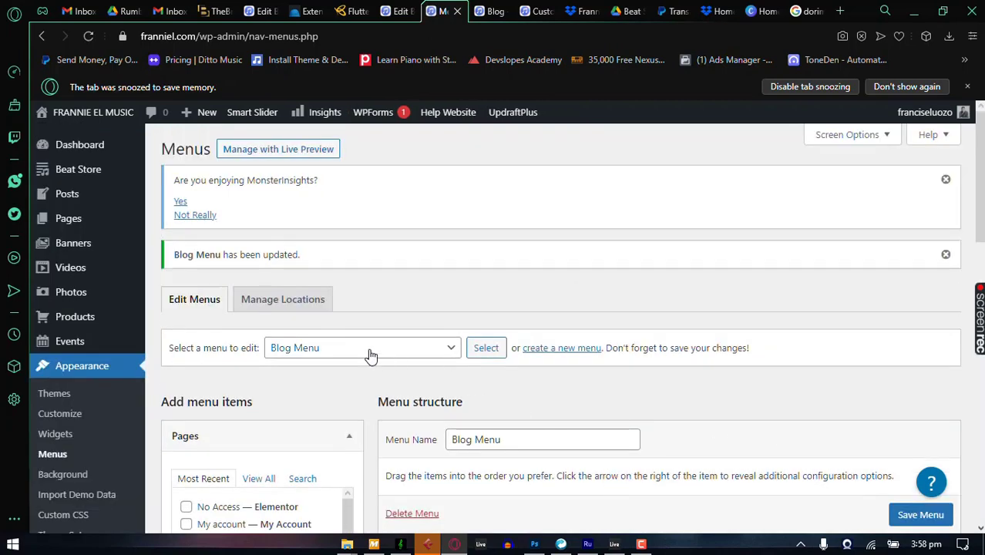
Step: In the menu location settings, add a conditional menu to the Header Menu location and assign Blog Menu to it
left_click(279, 302)
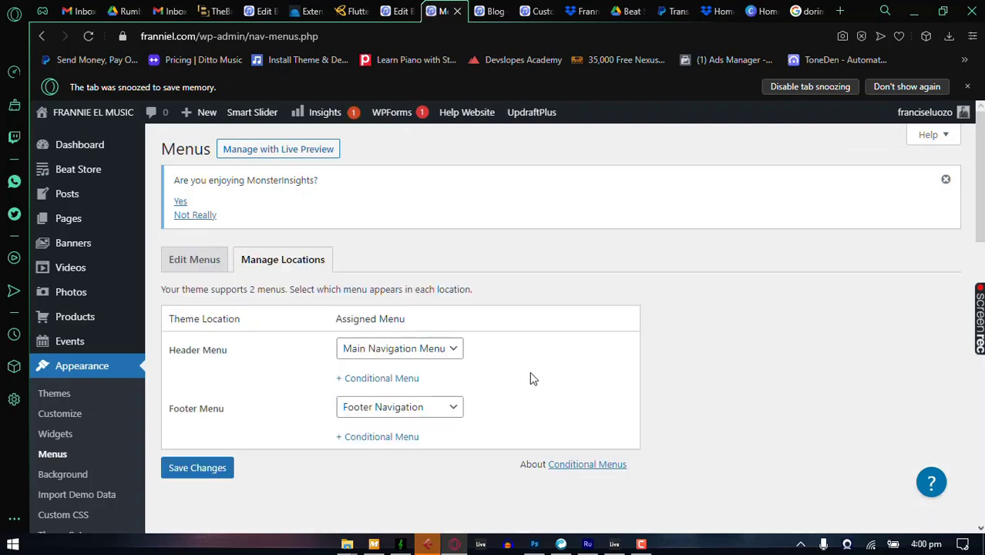
left_click(362, 383)
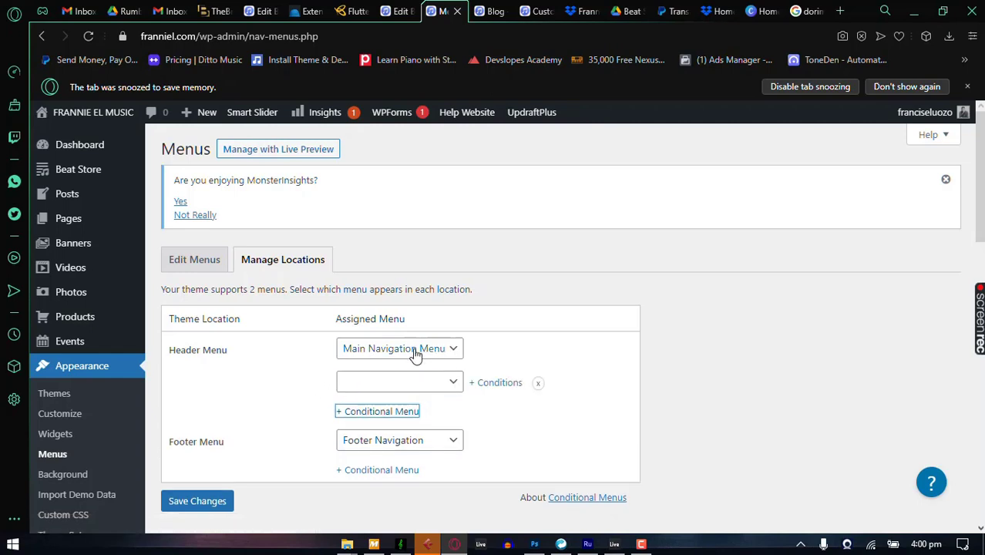
left_click(454, 383)
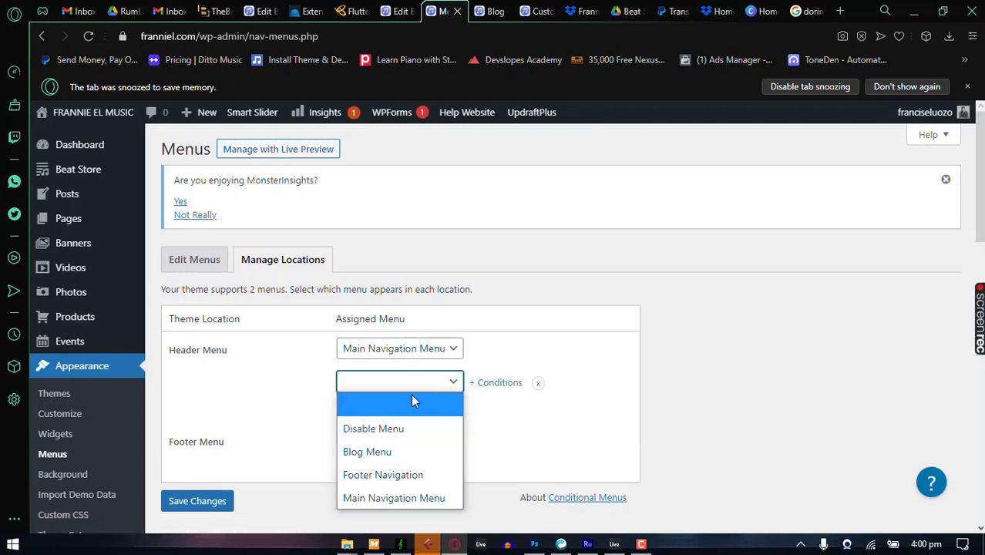
left_click(372, 455)
Step: Set the conditional Blog Menu to appear on the Blog page only, and save the menu location changes
left_click(498, 388)
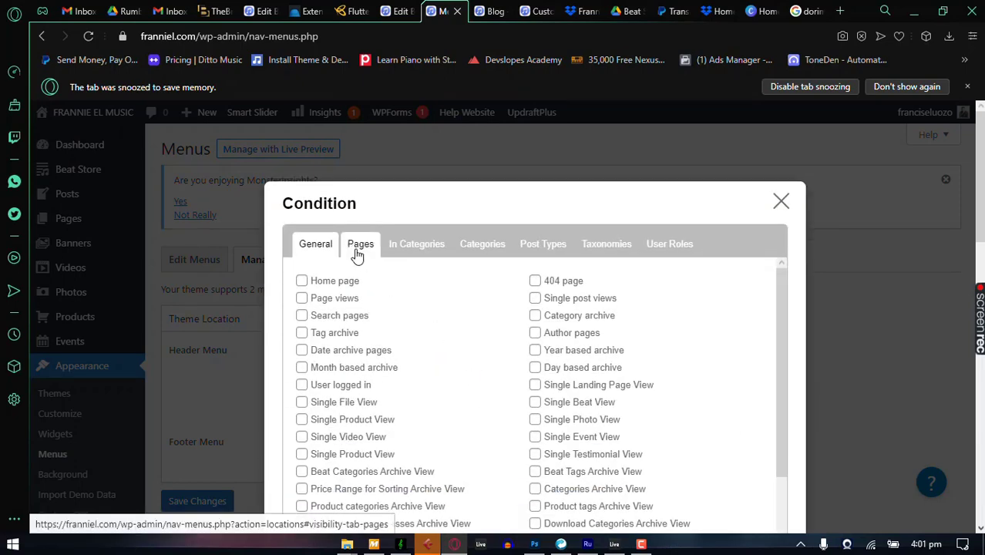
left_click(359, 245)
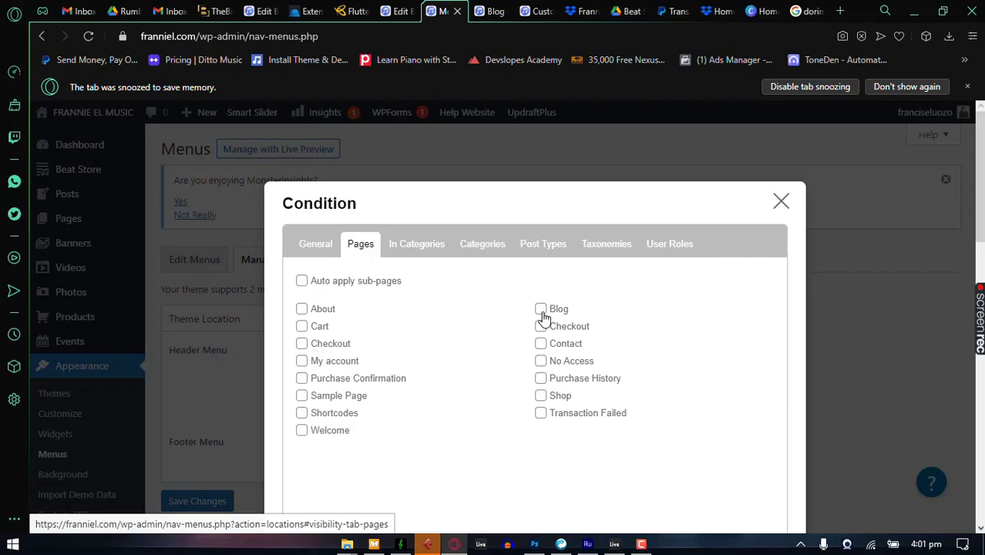
left_click(542, 312)
scroll(671, 288, "down", 2)
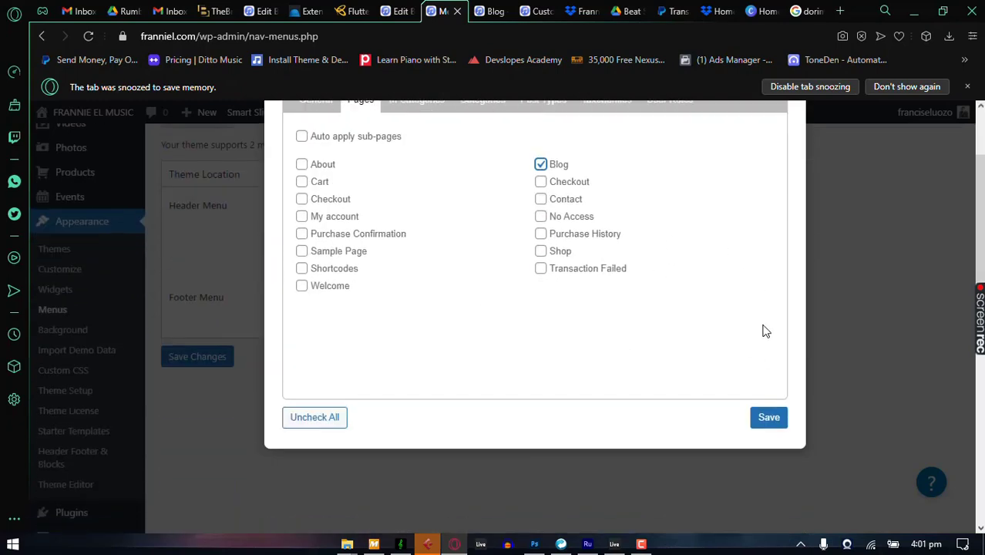
left_click(772, 423)
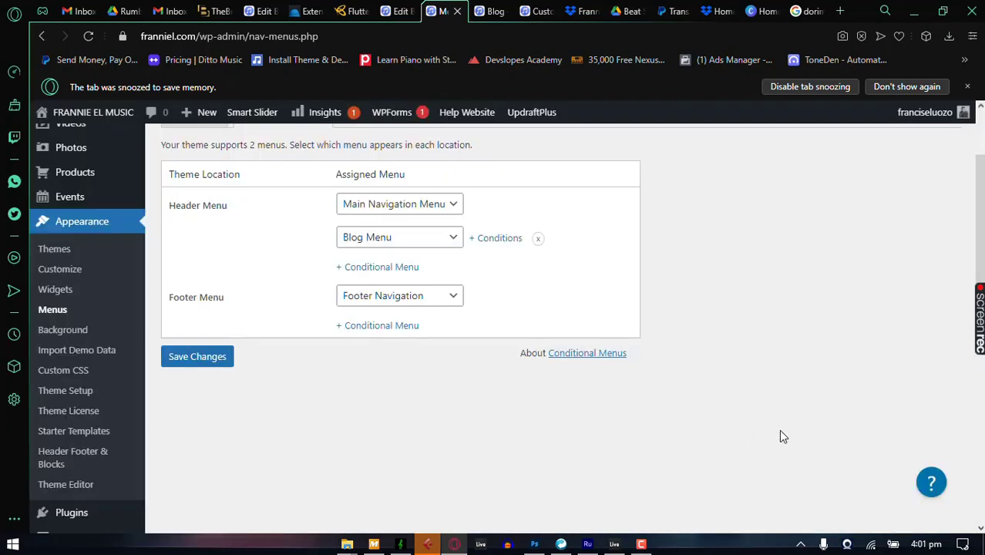
left_click(194, 363)
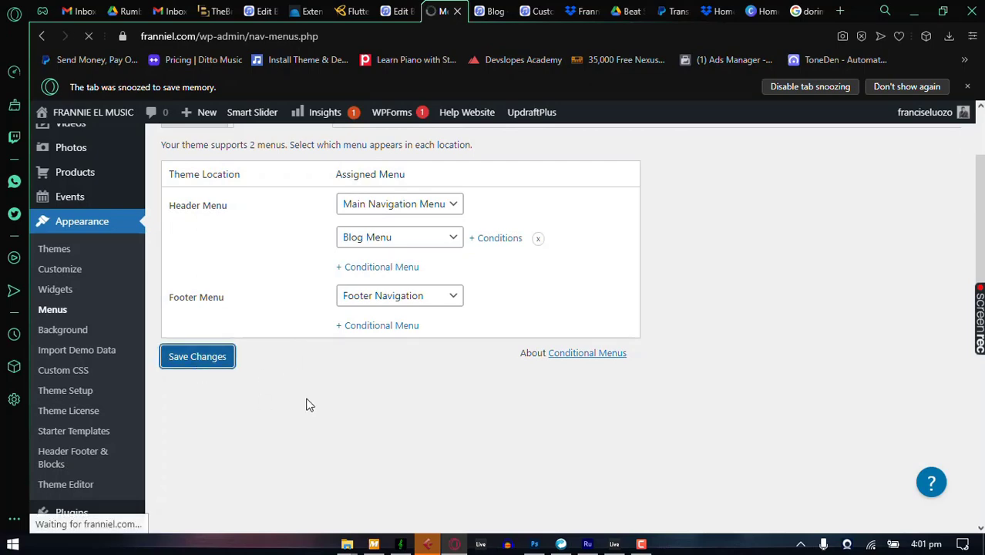
Step: Compare the header menu on the live site's home page with the one on its Blog page
left_click(488, 11)
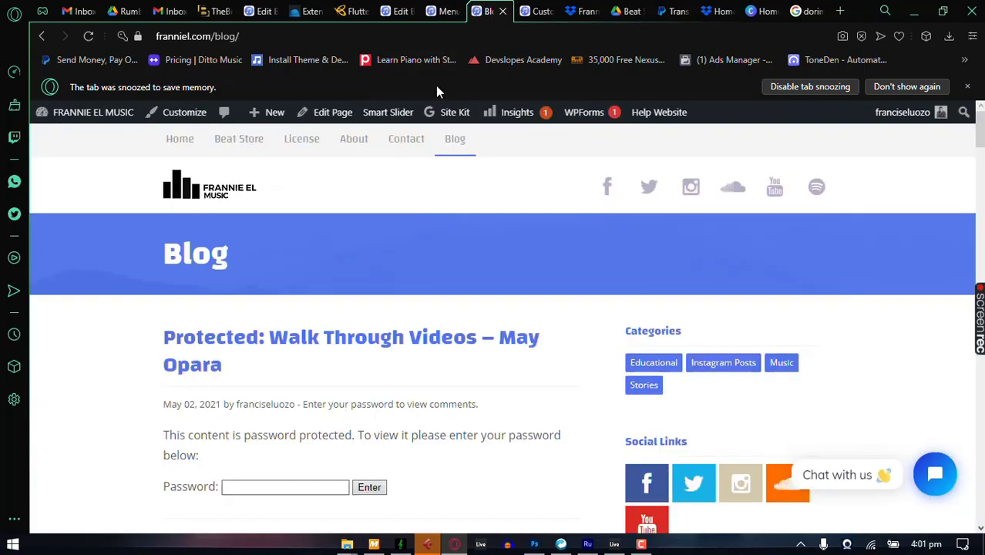
left_click(184, 143)
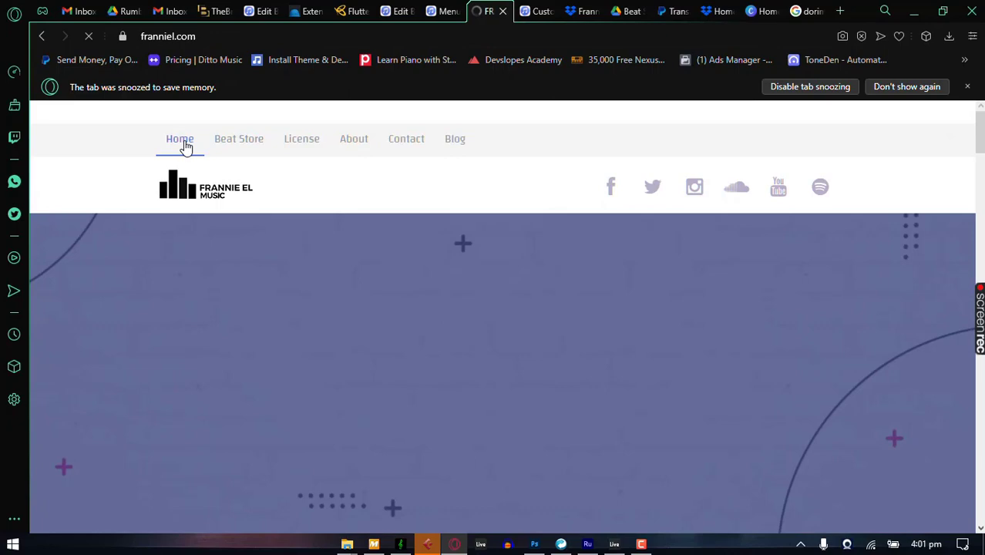
scroll(231, 144, "down", 5)
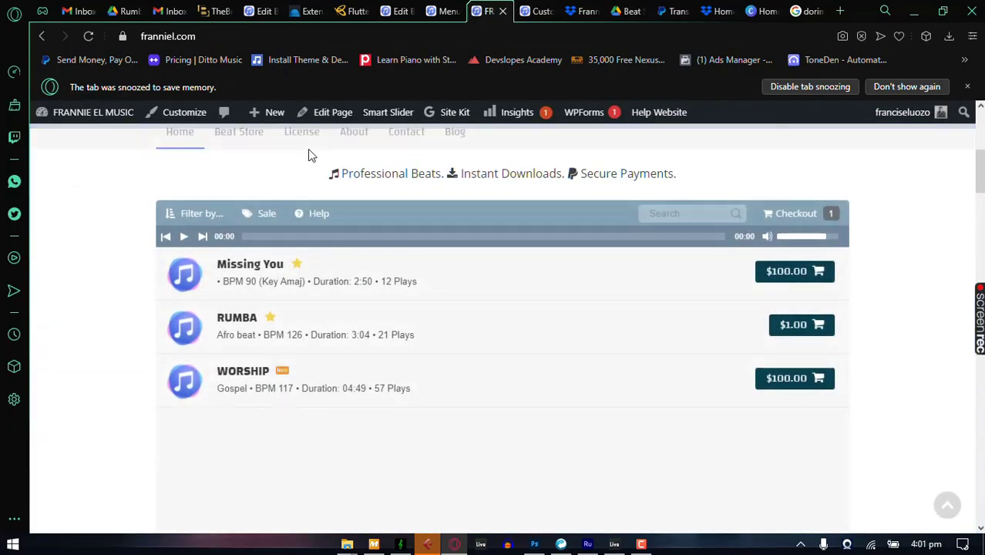
left_click(406, 138)
left_click(454, 144)
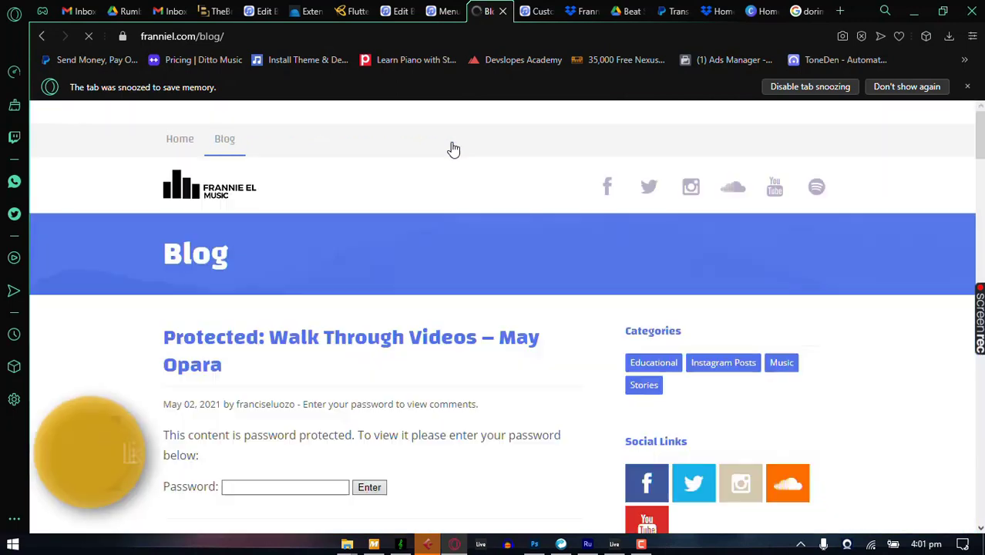
Step: Return to the live home page and check where its License, About and Contact menu links lead
left_click(188, 147)
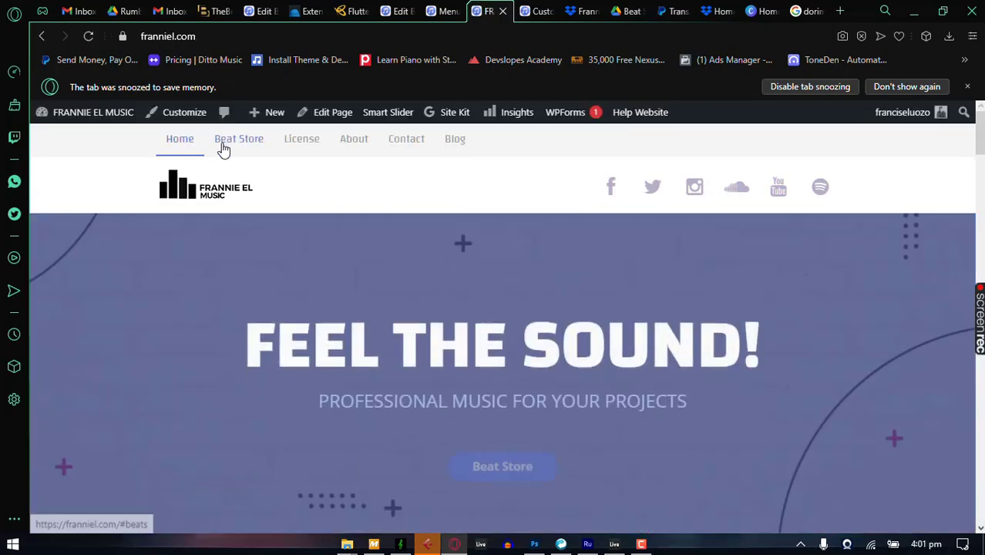
left_click(316, 143)
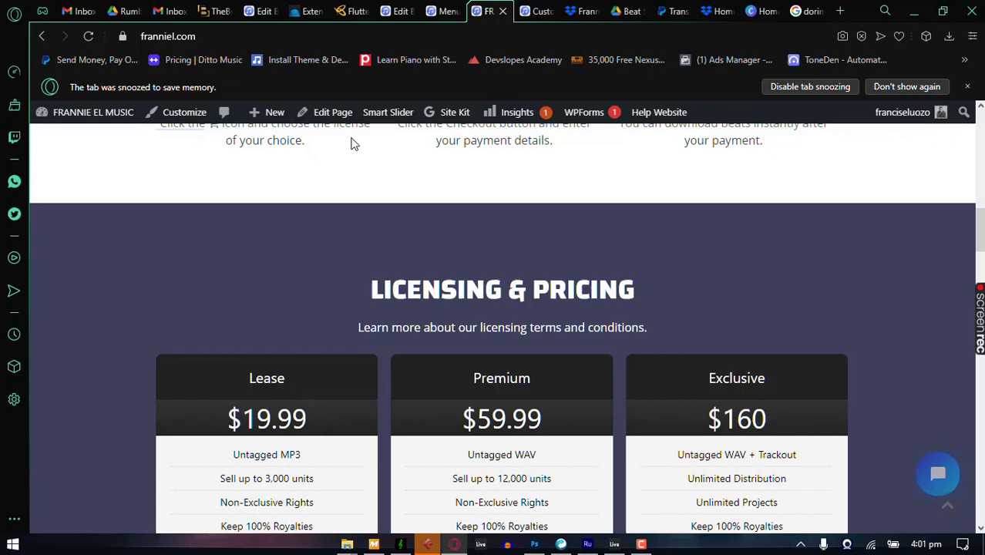
left_click(353, 137)
left_click(398, 140)
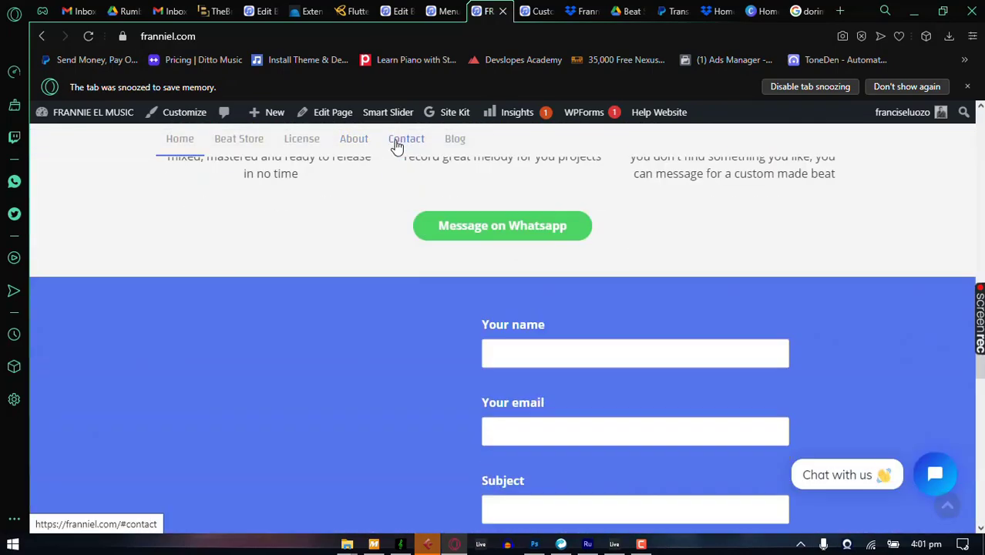
scroll(348, 190, "up", 2)
scroll(348, 190, "up", 2)
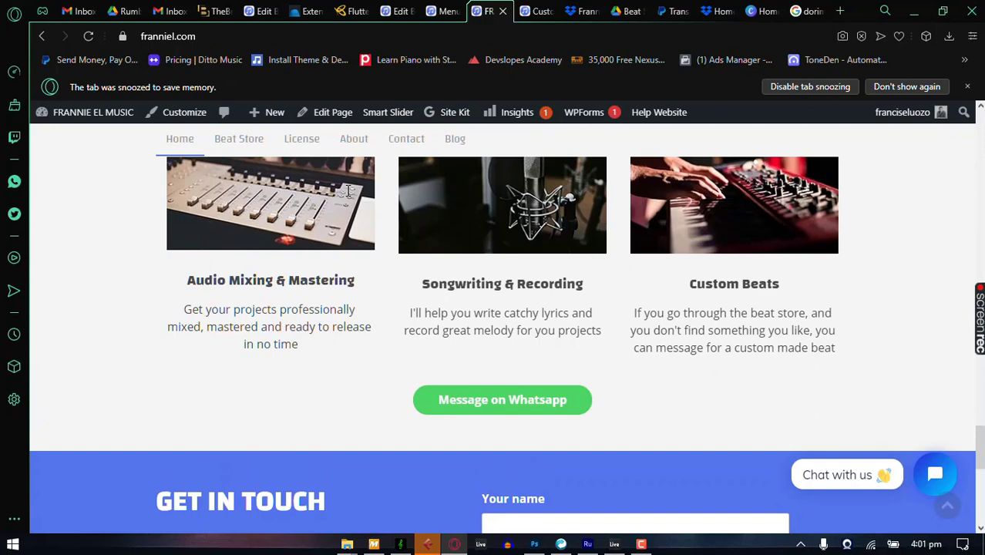
scroll(348, 190, "up", 10)
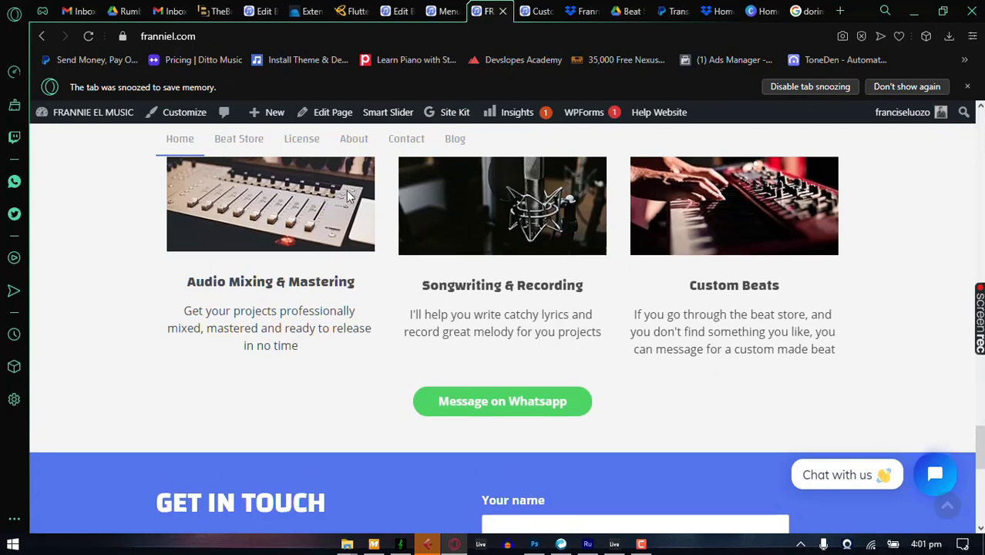
scroll(347, 196, "up", 5)
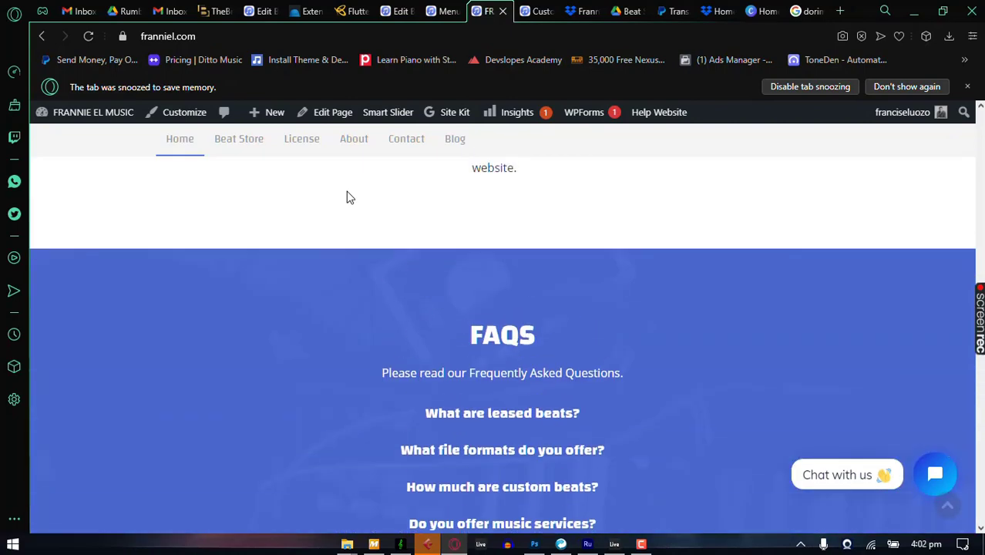